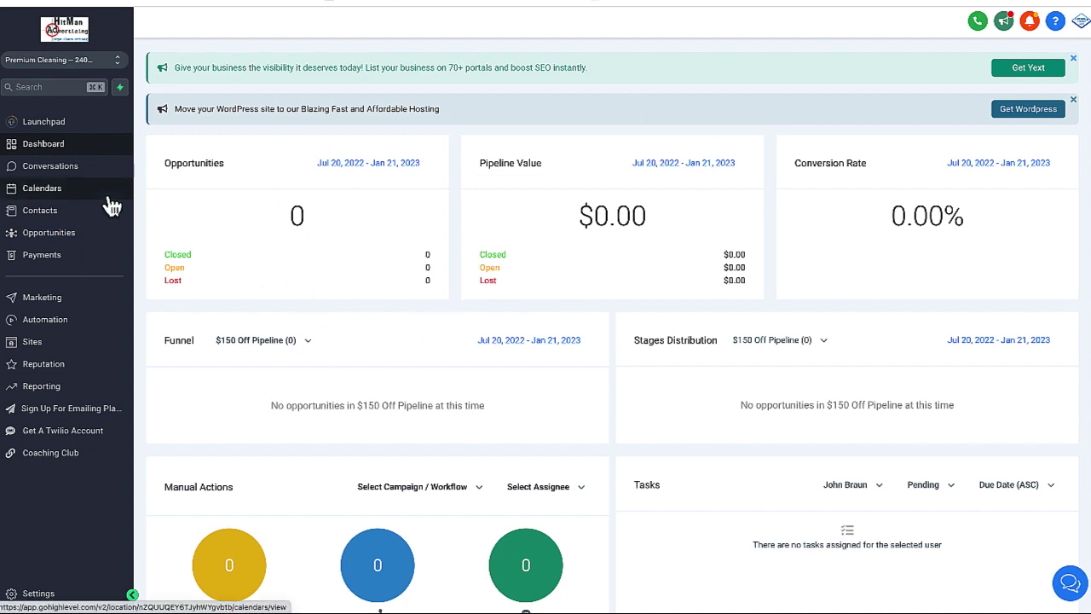
Go to Marketing's Emails Templates page listing the 47 saved templates
{"action": "left_click", "coordinate": [51, 299]}
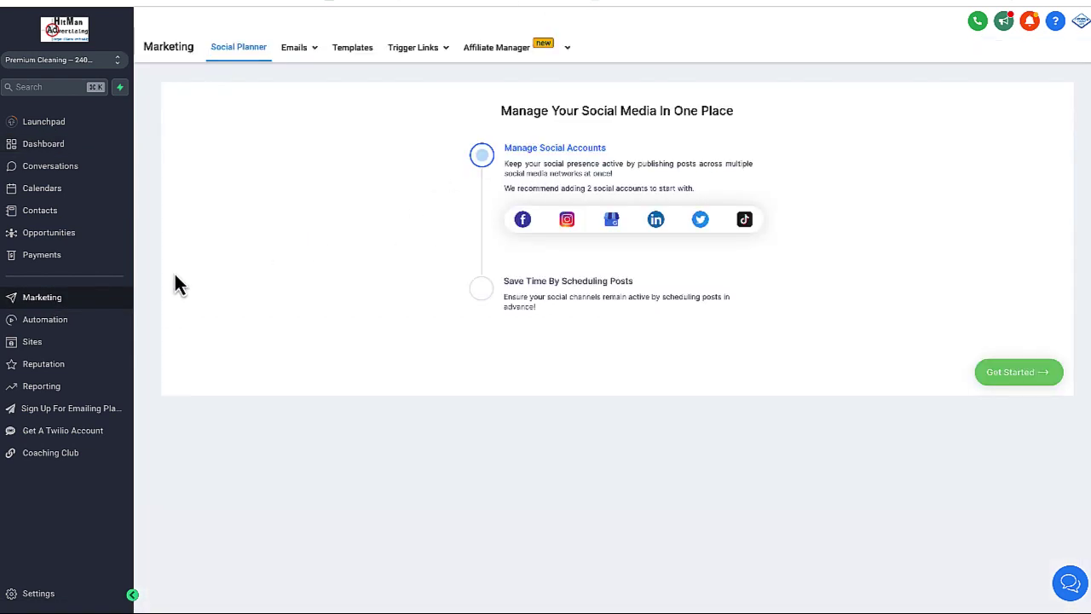
{"action": "left_click", "coordinate": [308, 52]}
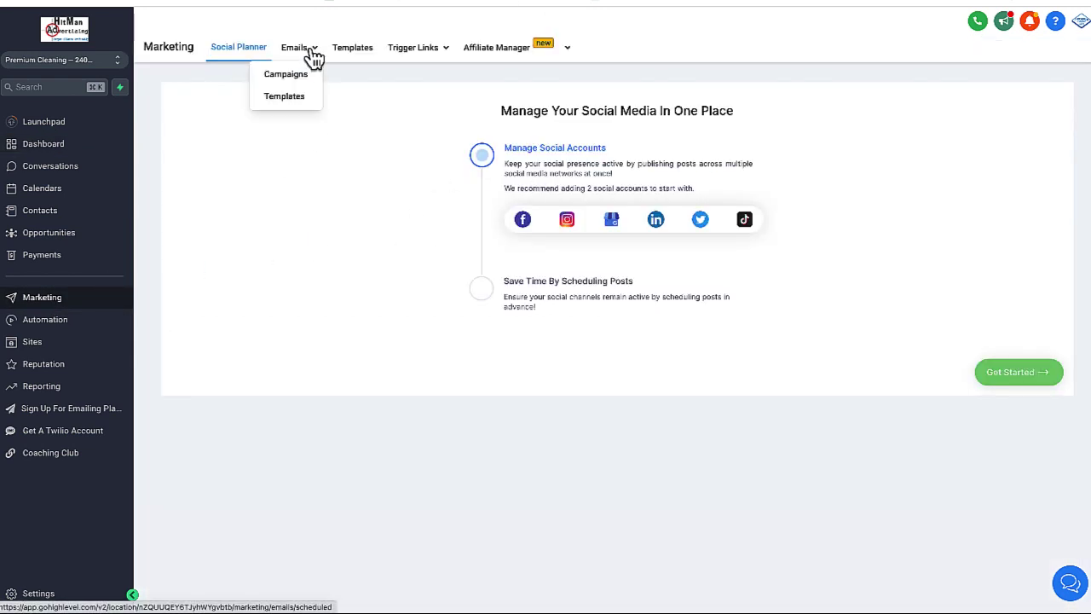
{"action": "left_click", "coordinate": [294, 104]}
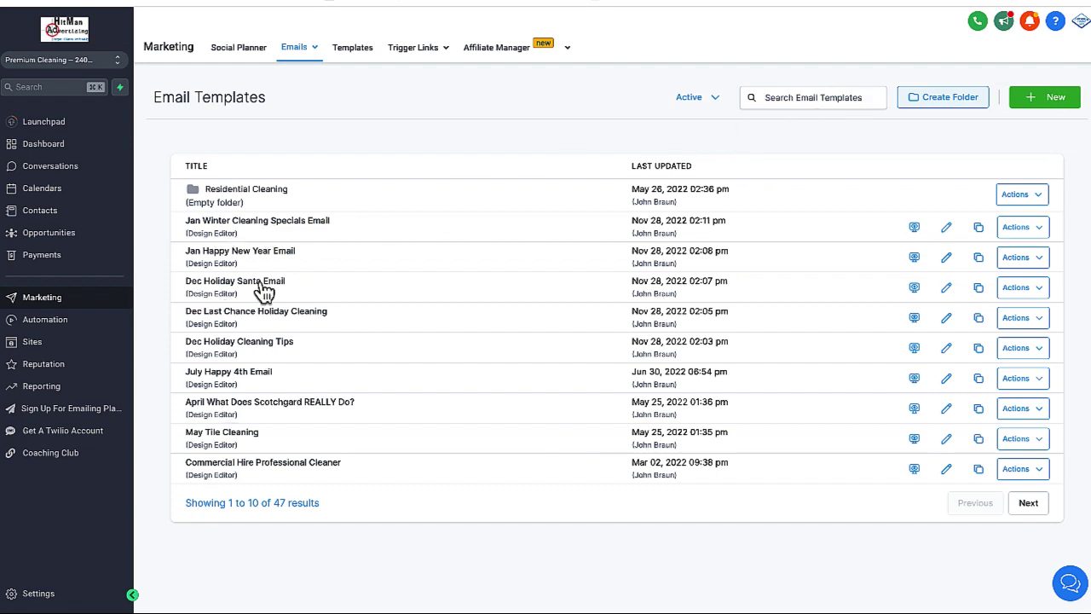
Search templates for 'feb' and open Feb Valentine Fall in Love With Carpet, scrolling through its content
{"action": "left_click", "coordinate": [794, 97]}
{"action": "type", "text": "feb"}
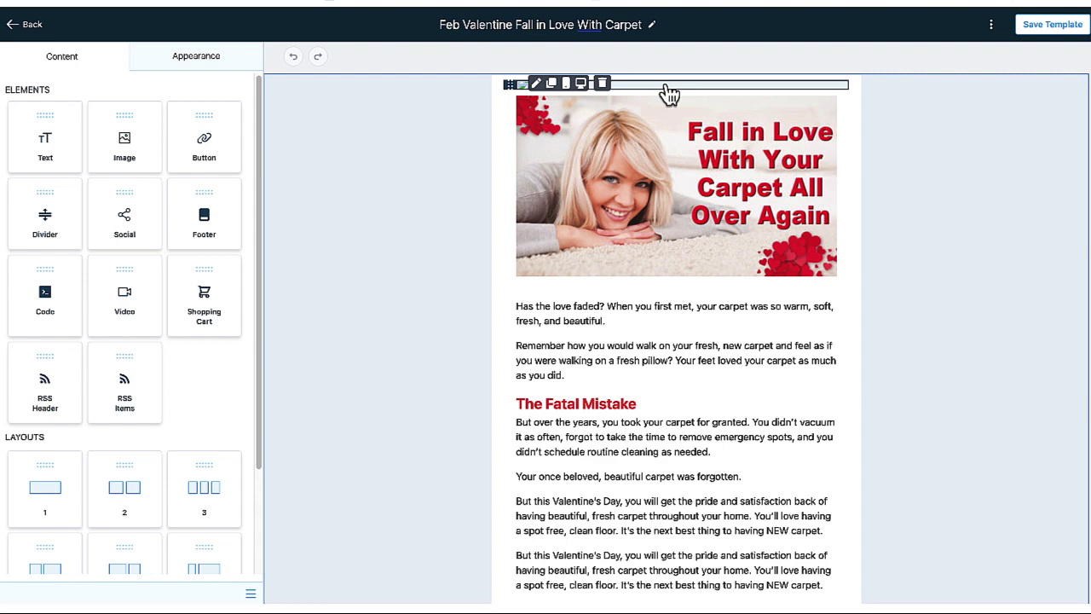
{"action": "scroll", "coordinate": [674, 418], "scroll_direction": "down", "scroll_amount": 3}
{"action": "scroll", "coordinate": [675, 420], "scroll_direction": "down", "scroll_amount": 3}
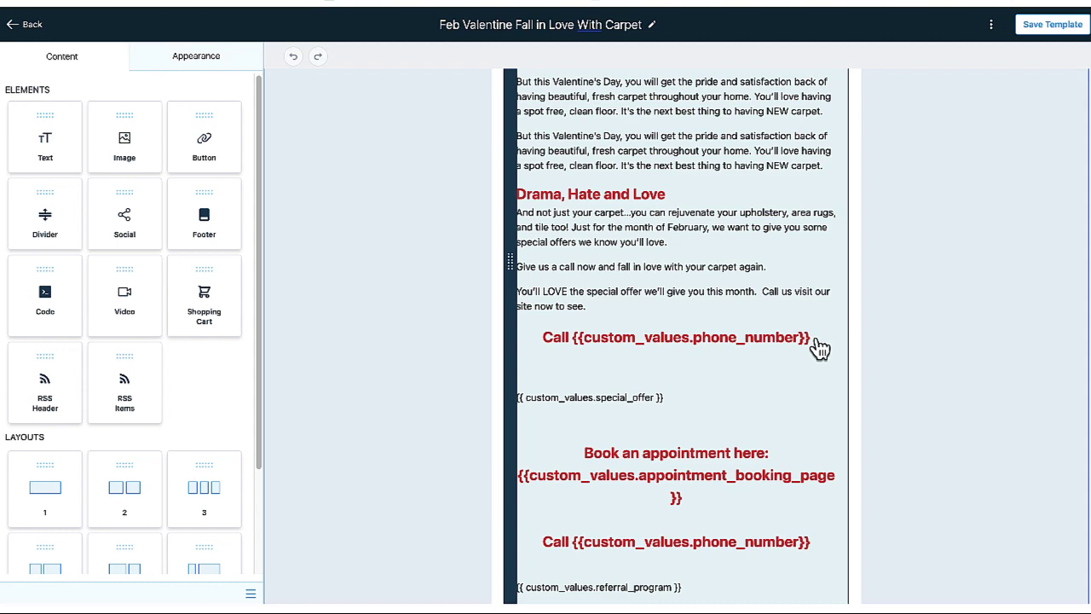
{"action": "scroll", "coordinate": [798, 371], "scroll_direction": "up", "scroll_amount": 3}
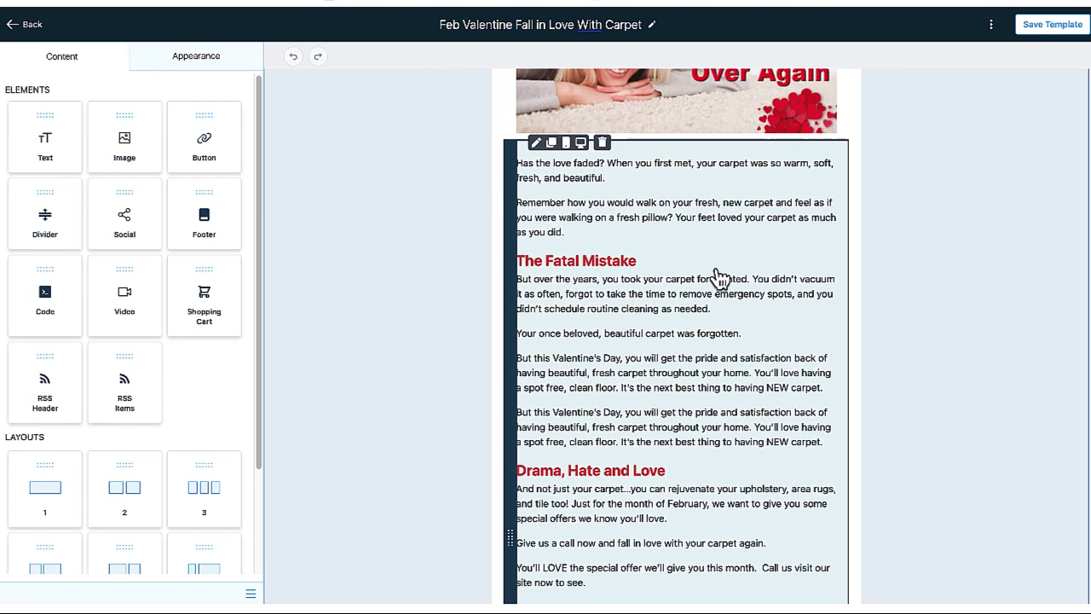
Select the template's main text paragraph, then bring up and dismiss the Test Email panel
{"action": "left_click", "coordinate": [674, 247]}
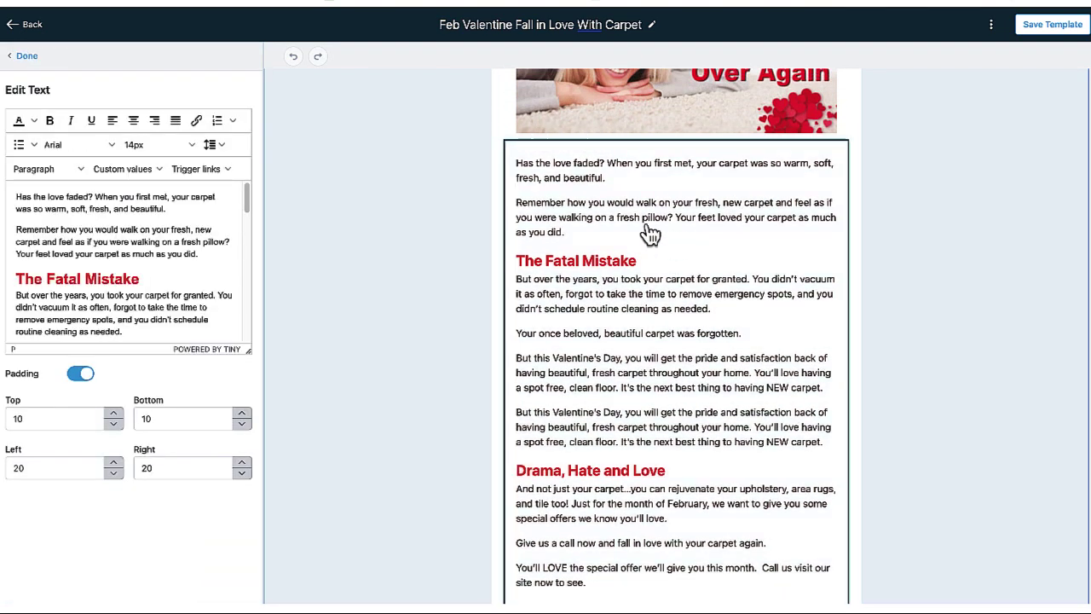
{"action": "left_click", "coordinate": [200, 254]}
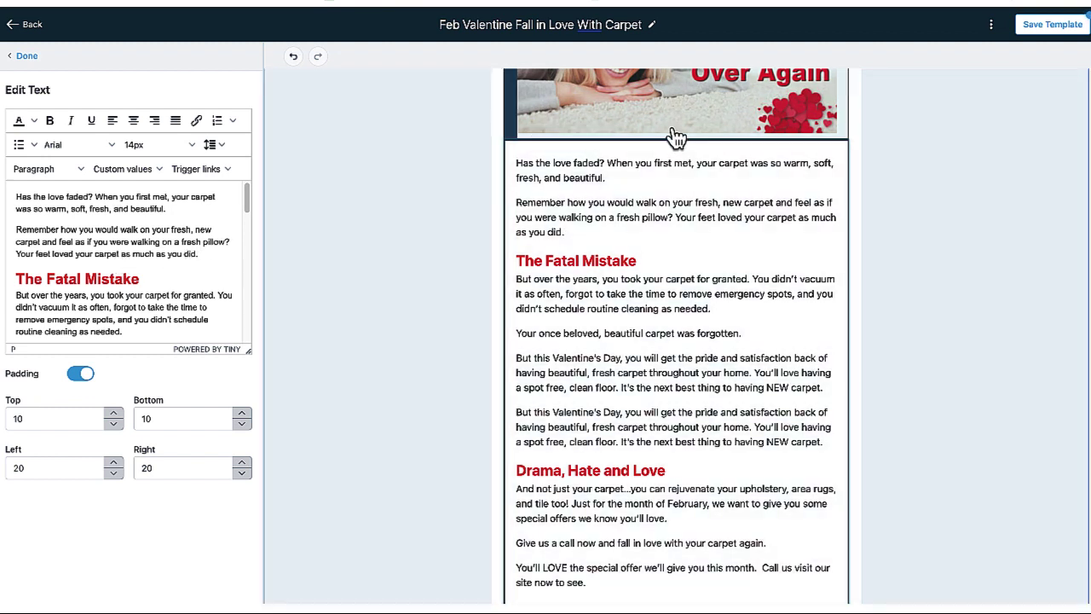
{"action": "left_click", "coordinate": [989, 31]}
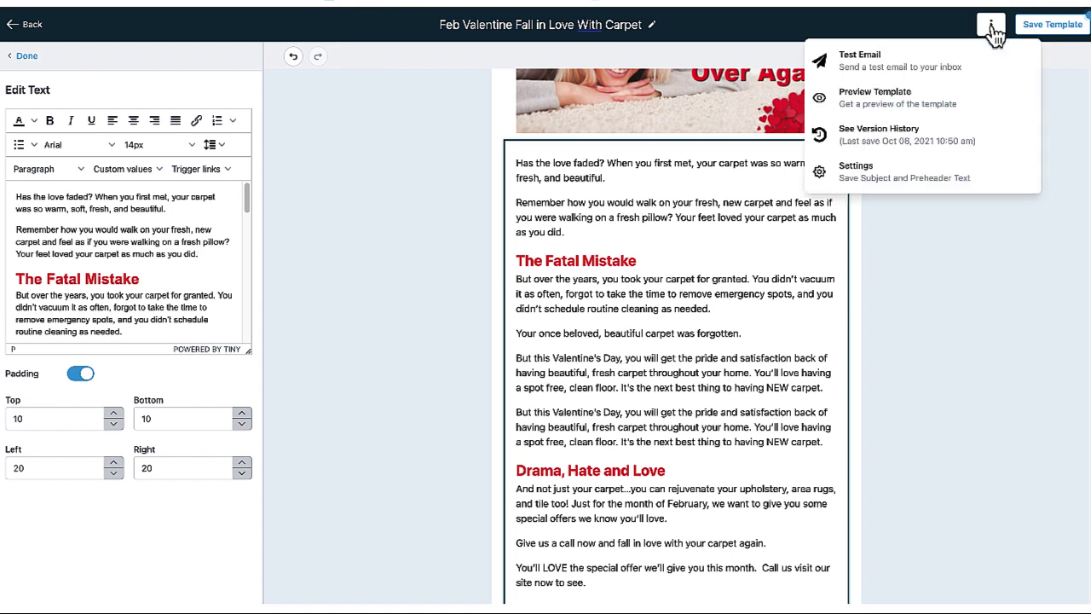
{"action": "left_click", "coordinate": [880, 61]}
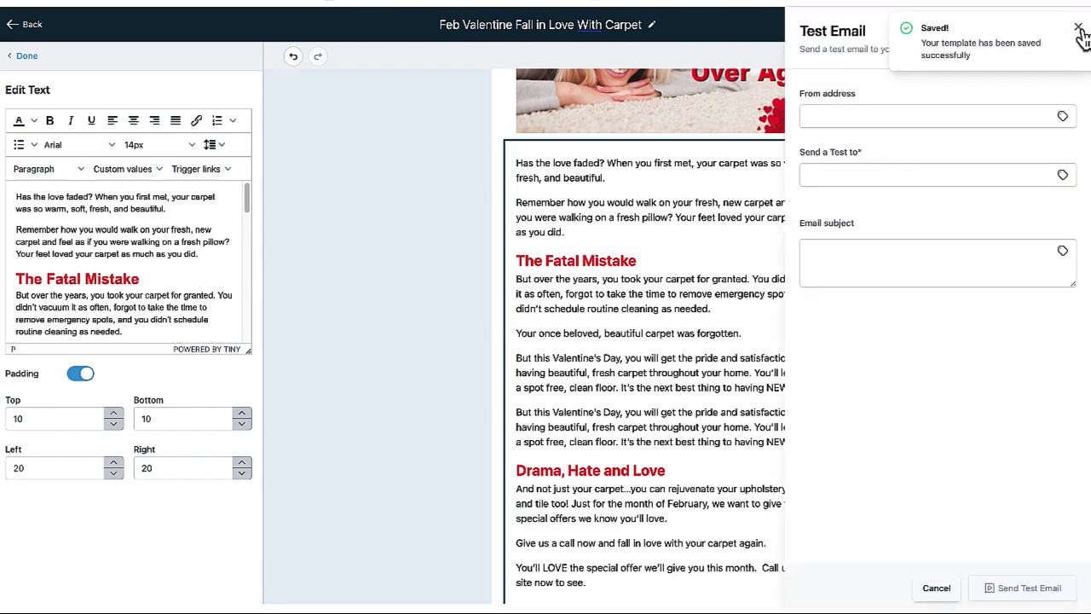
{"action": "left_click", "coordinate": [1078, 29]}
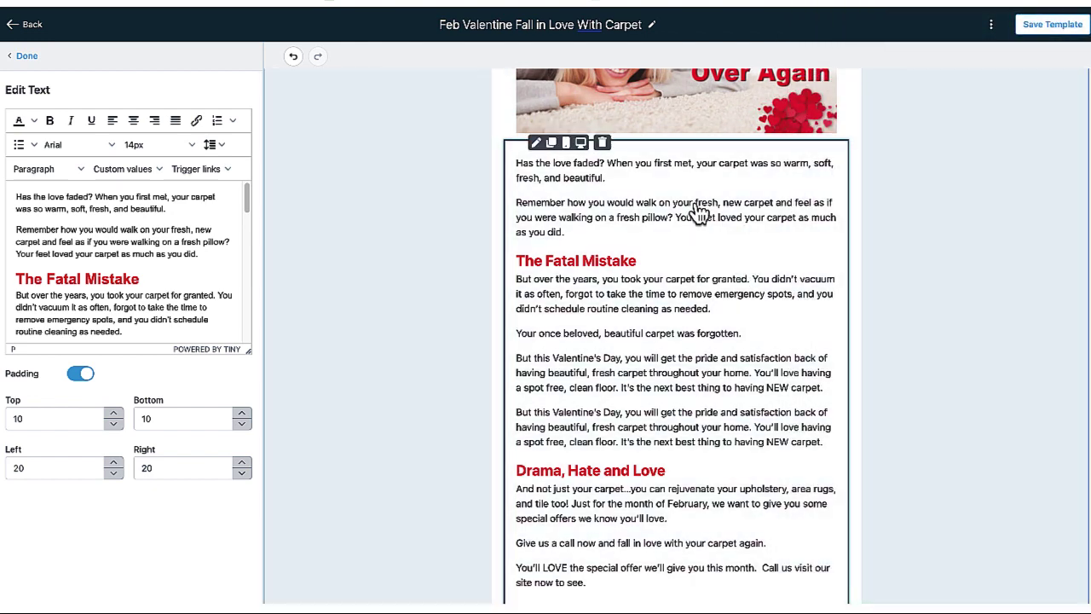
{"action": "scroll", "coordinate": [641, 329], "scroll_direction": "down", "scroll_amount": 3}
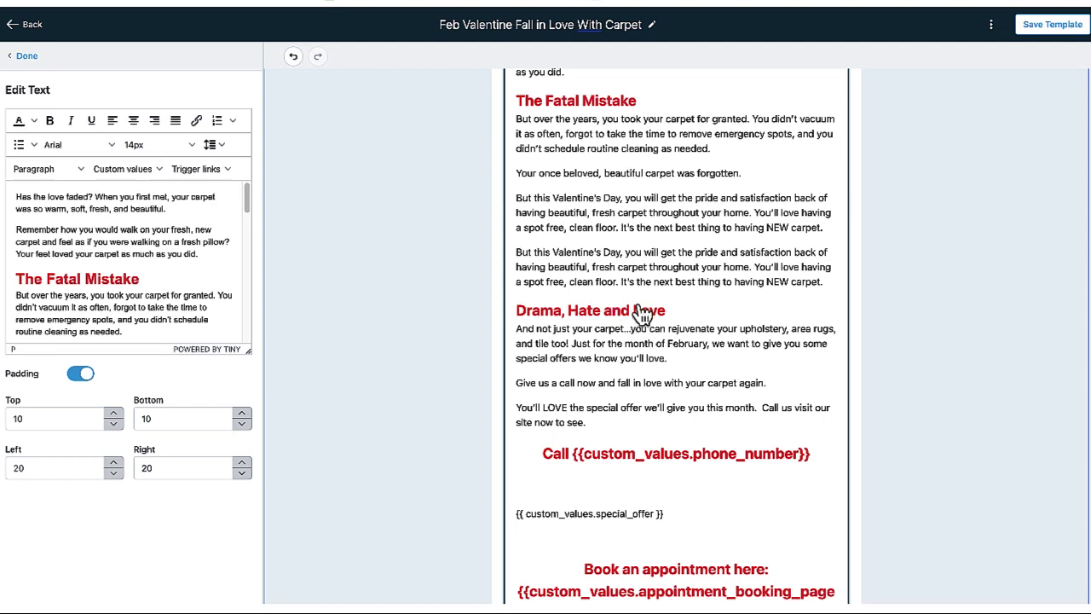
{"action": "scroll", "coordinate": [640, 312], "scroll_direction": "up", "scroll_amount": 6}
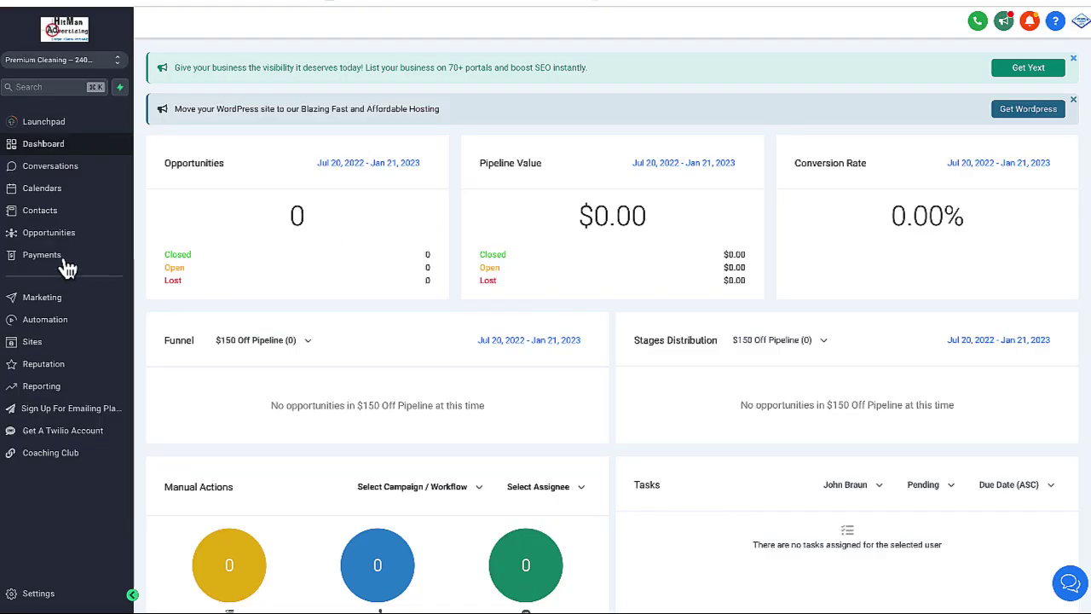
Open the Contacts list of 55 records and select all 20 rows on page one
{"action": "left_click", "coordinate": [41, 211]}
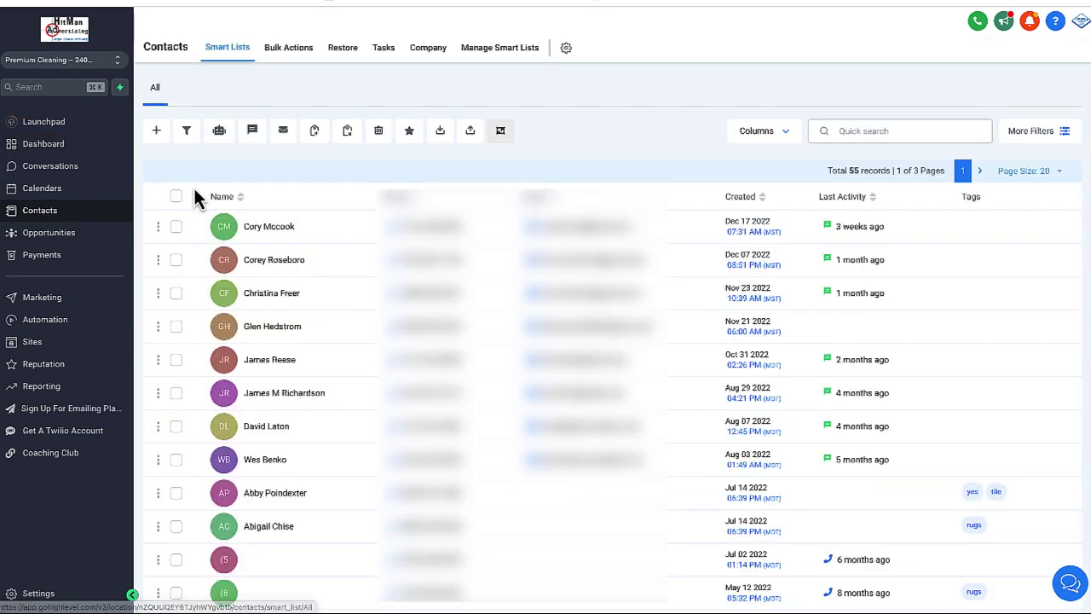
{"action": "left_click", "coordinate": [180, 199]}
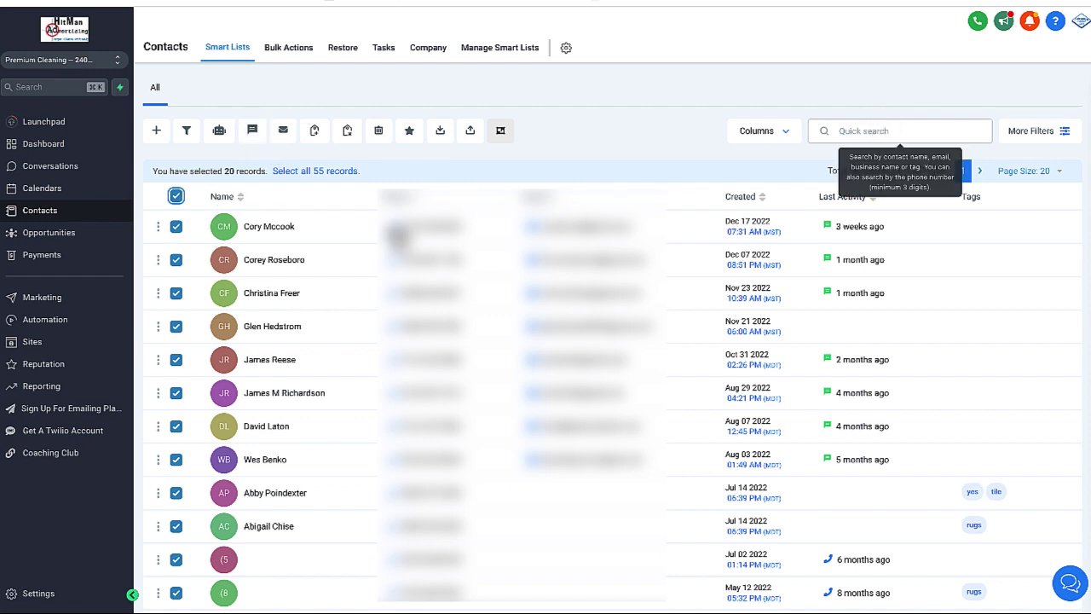
Start a bulk email to the selected contacts using the Feb Valentine Fall in Love With Carpet template
{"action": "left_click", "coordinate": [284, 132]}
{"action": "left_click", "coordinate": [688, 252]}
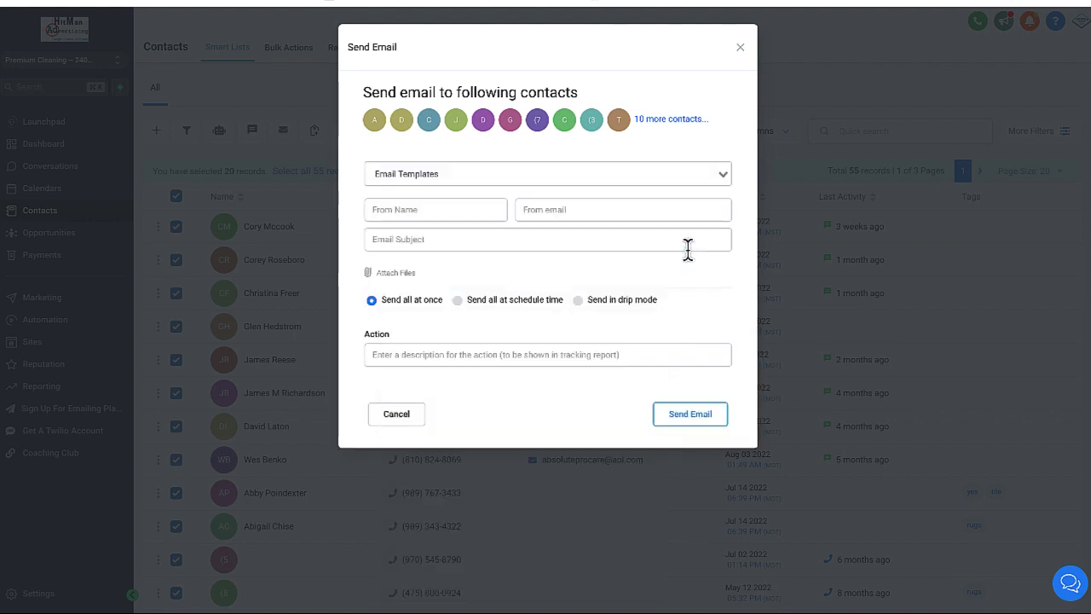
{"action": "left_click", "coordinate": [512, 176]}
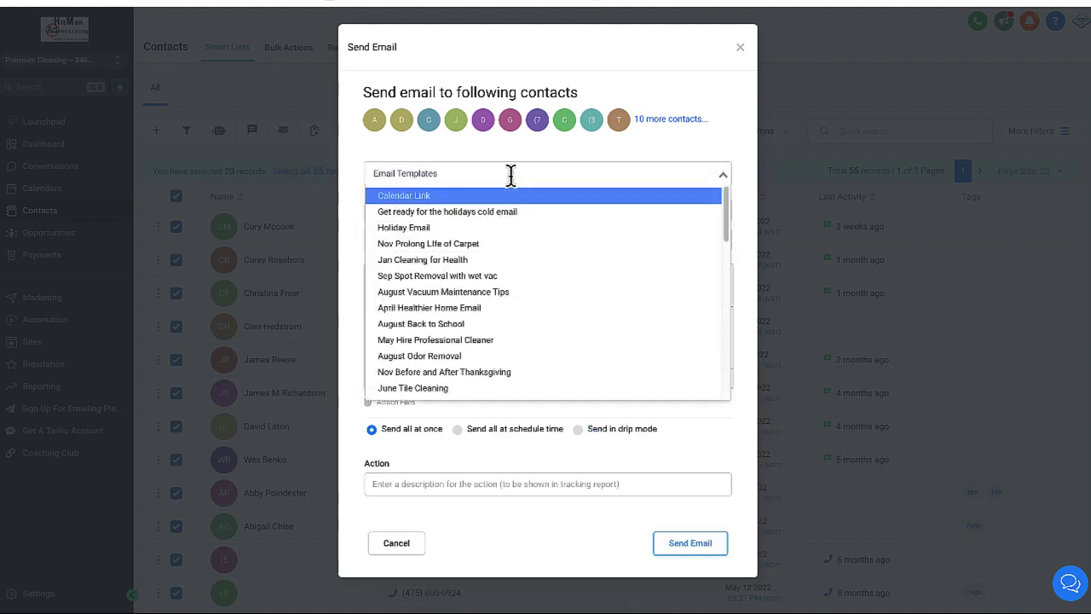
{"action": "type", "text": "feb"}
{"action": "type", "text": "feb"}
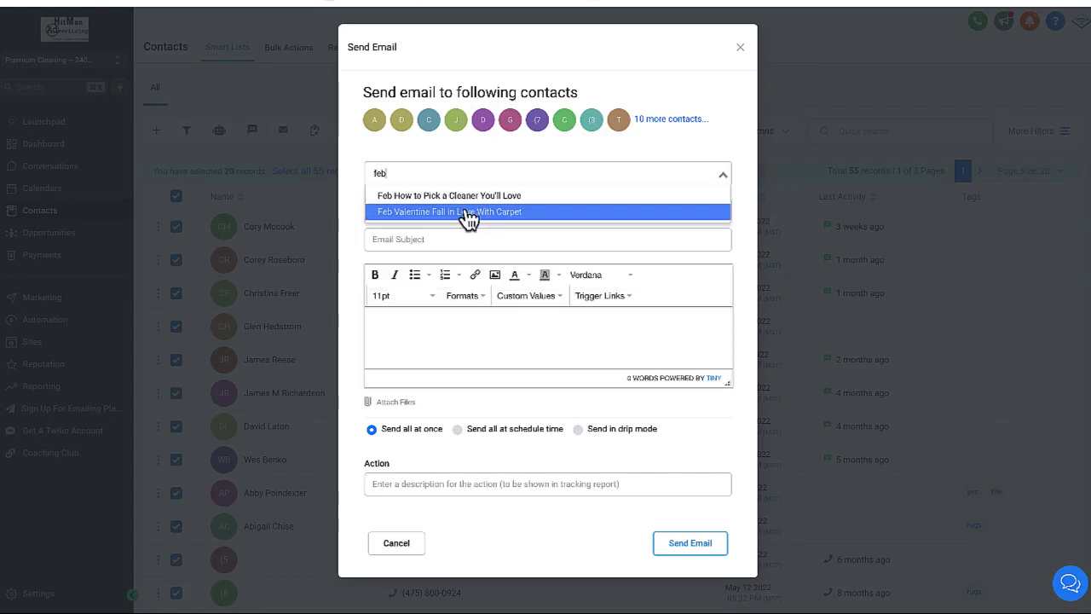
{"action": "left_click", "coordinate": [465, 213]}
Enter the sender's name and email, choose 'Send all at schedule time', and name the action 'Feb email'
{"action": "left_click", "coordinate": [445, 209]}
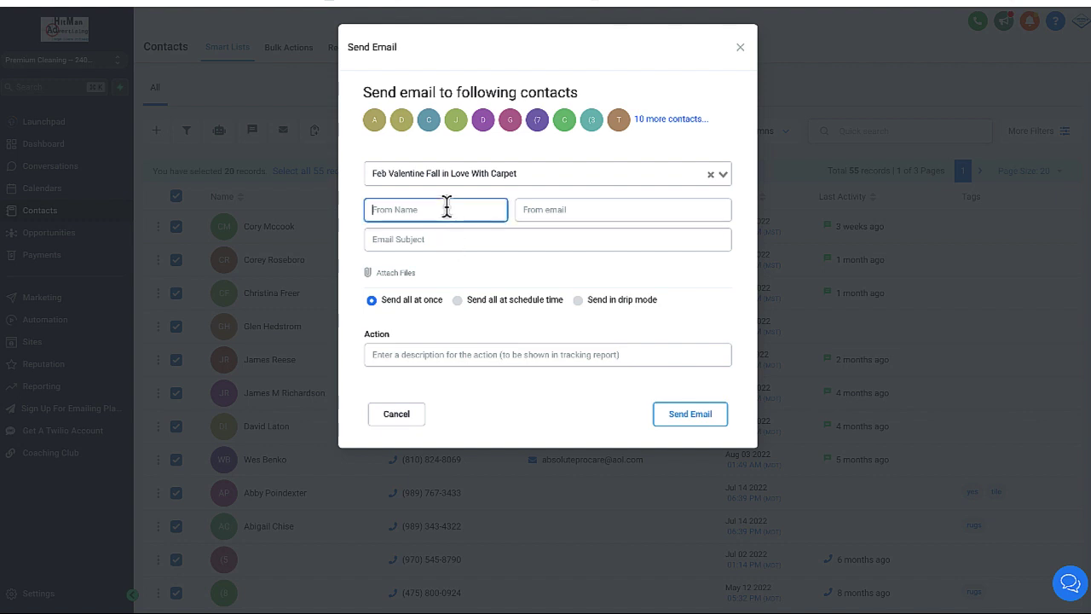
{"action": "key", "text": "Tab"}
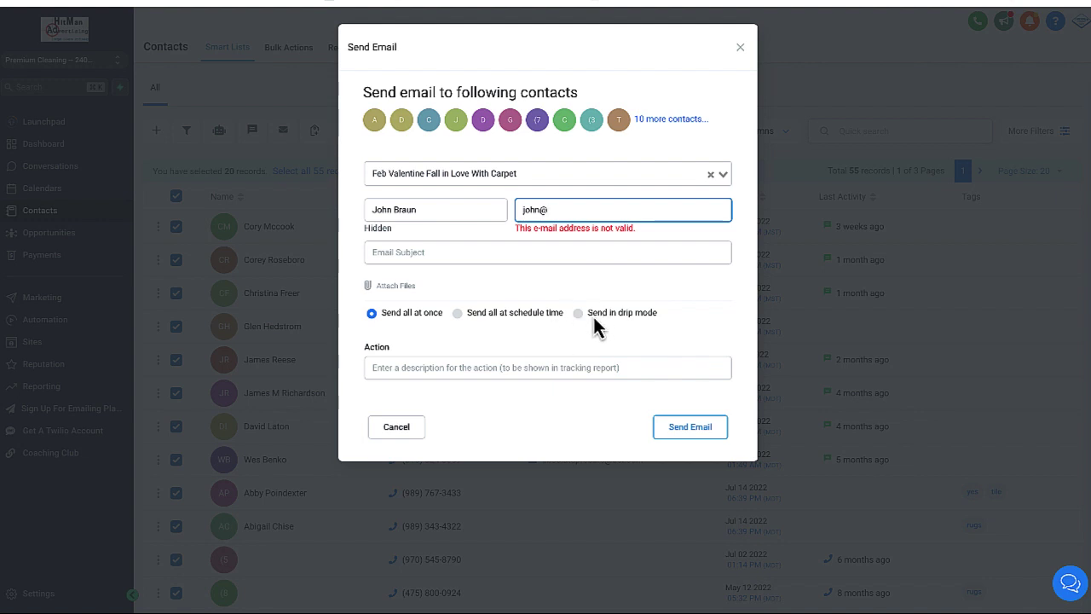
{"action": "left_click", "coordinate": [461, 315]}
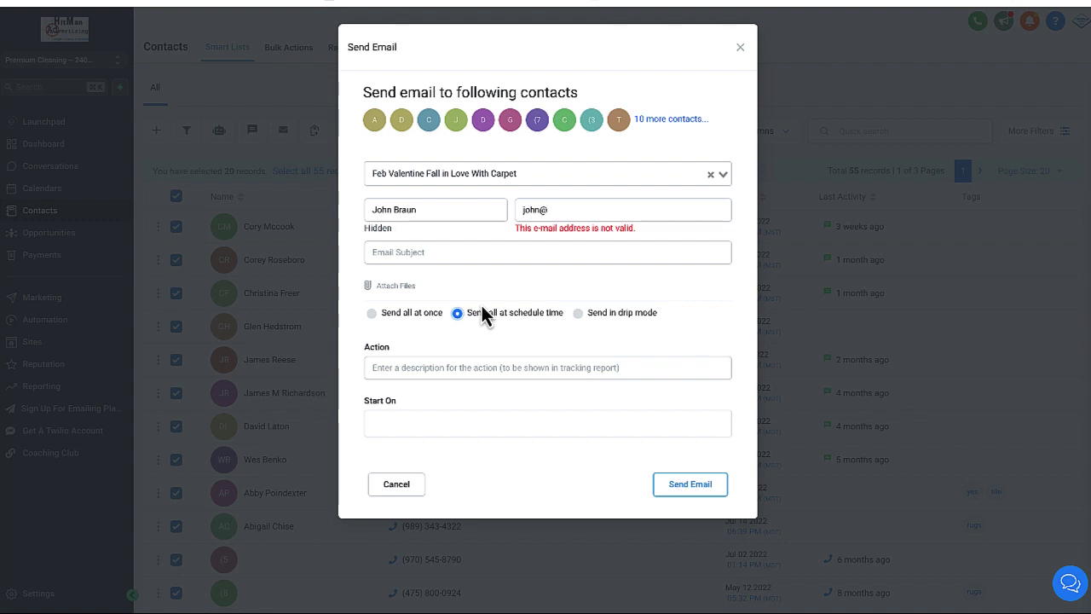
{"action": "left_click", "coordinate": [411, 367]}
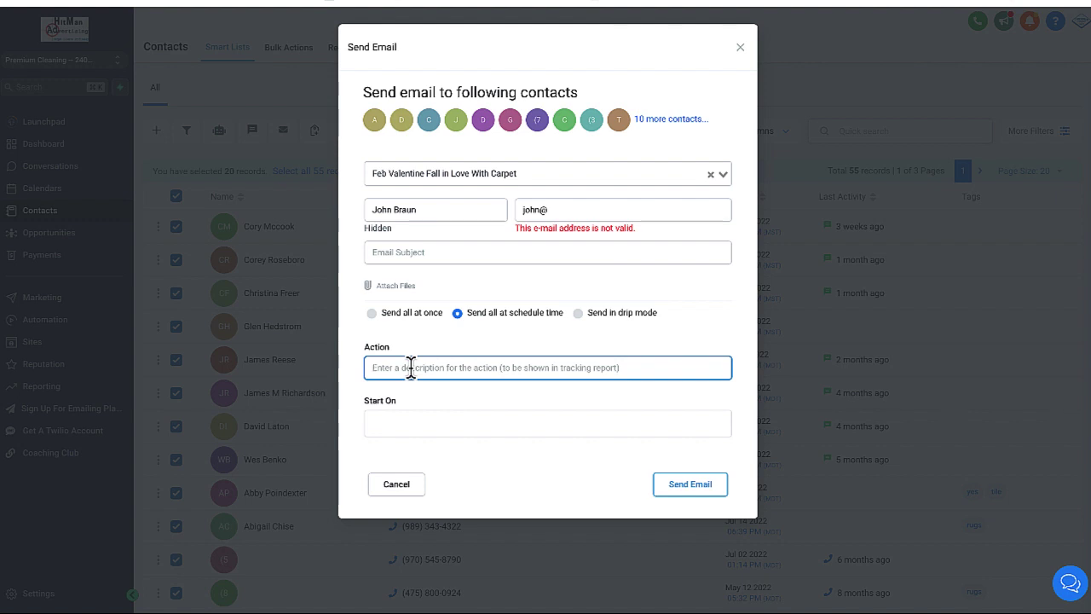
{"action": "type", "text": "Feb email"}
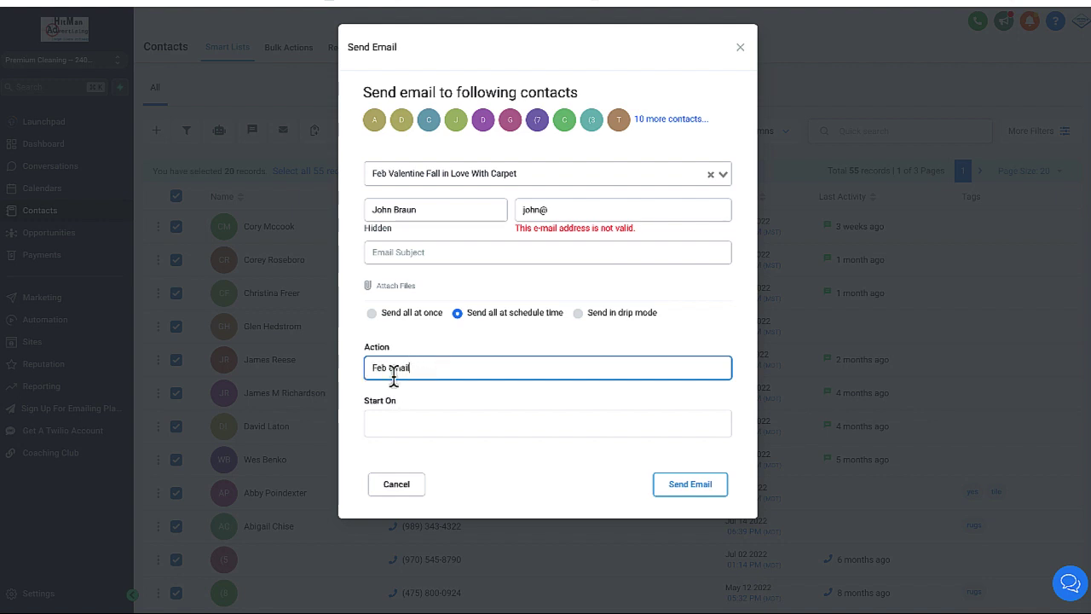
{"action": "left_click", "coordinate": [406, 436]}
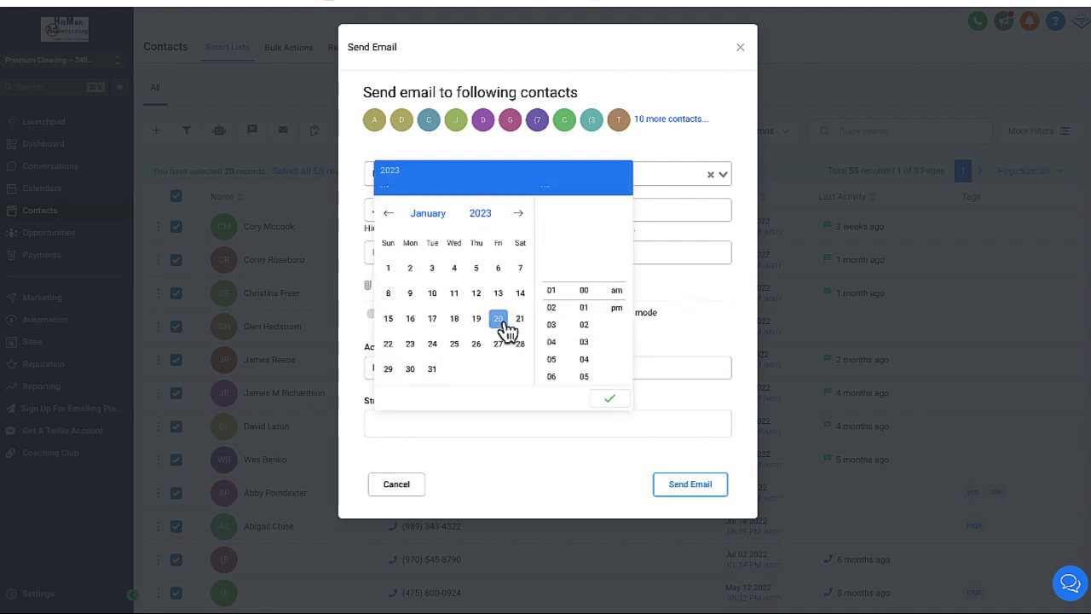
{"action": "left_click", "coordinate": [521, 218]}
{"action": "left_click", "coordinate": [522, 217]}
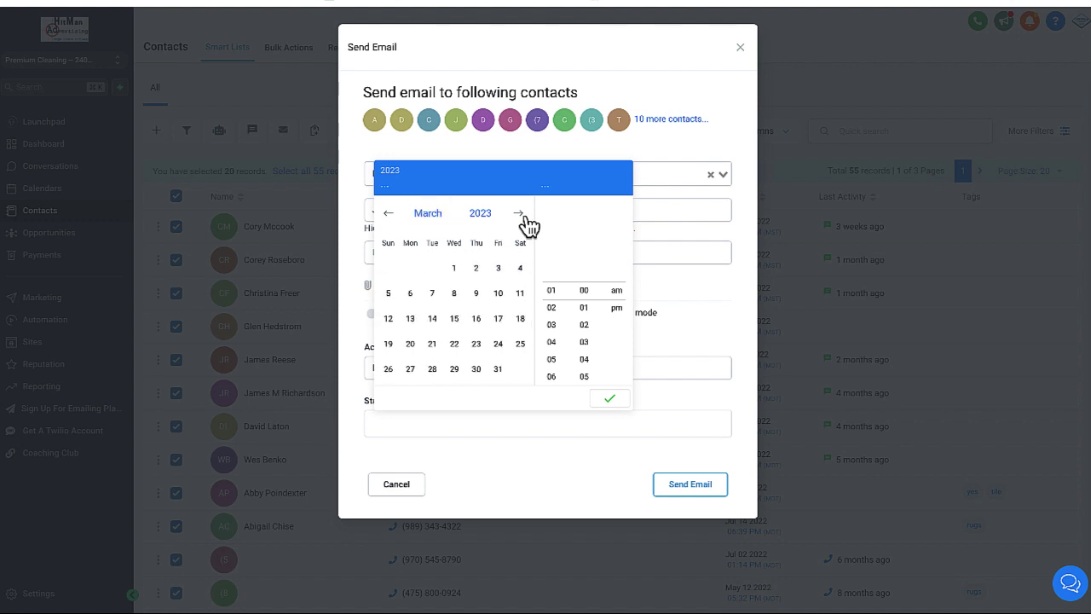
{"action": "double_click", "coordinate": [522, 217]}
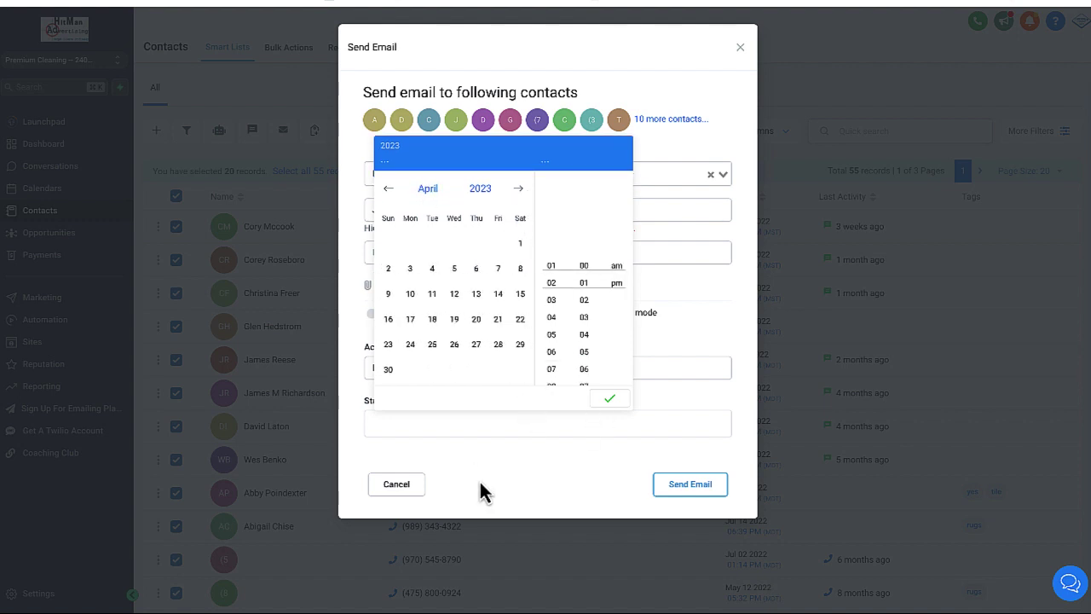
{"action": "left_click", "coordinate": [498, 502]}
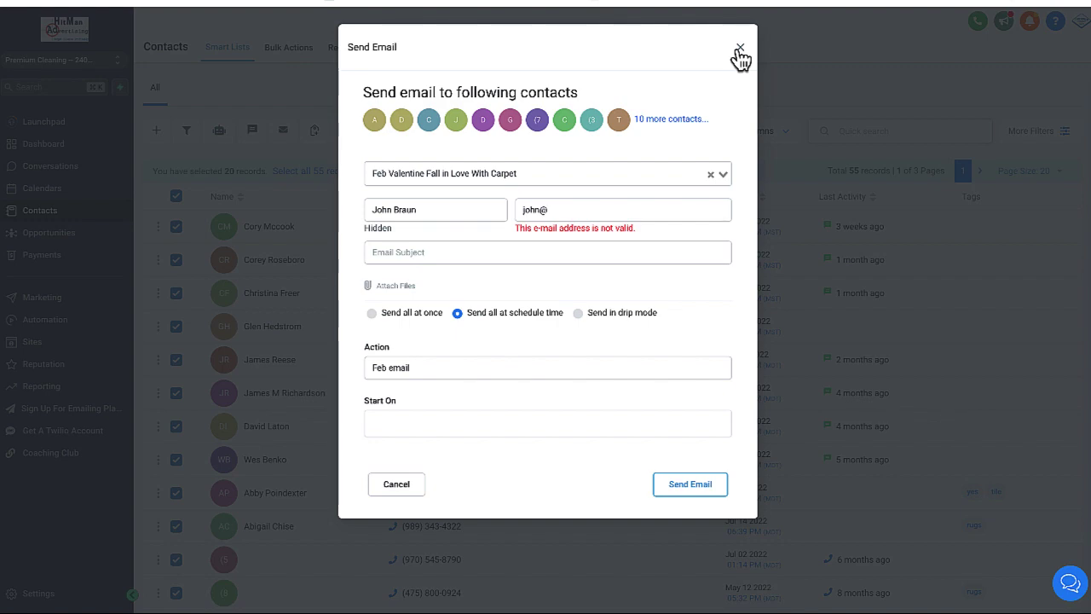
Close the Send Email dialog and review the placeholder keys and values under Settings > Custom Values
{"action": "left_click", "coordinate": [740, 49]}
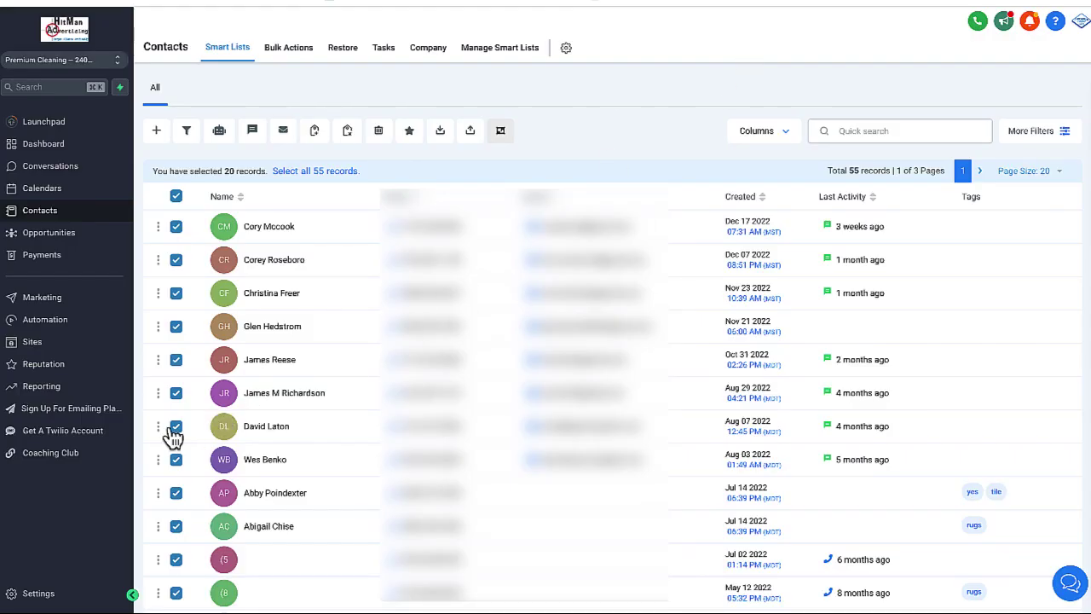
{"action": "left_click", "coordinate": [38, 594]}
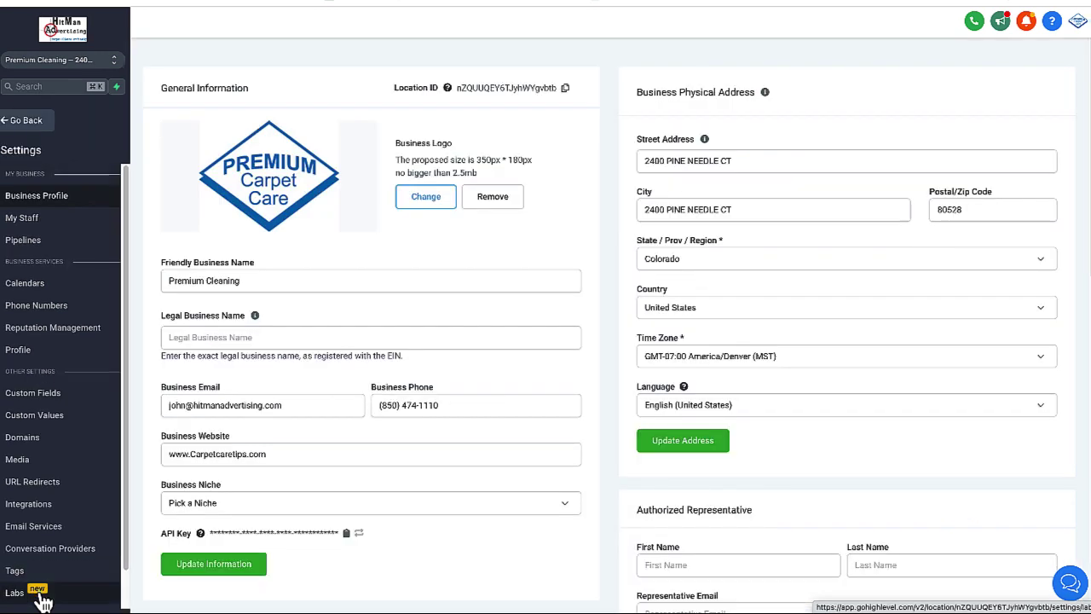
{"action": "left_click", "coordinate": [49, 421]}
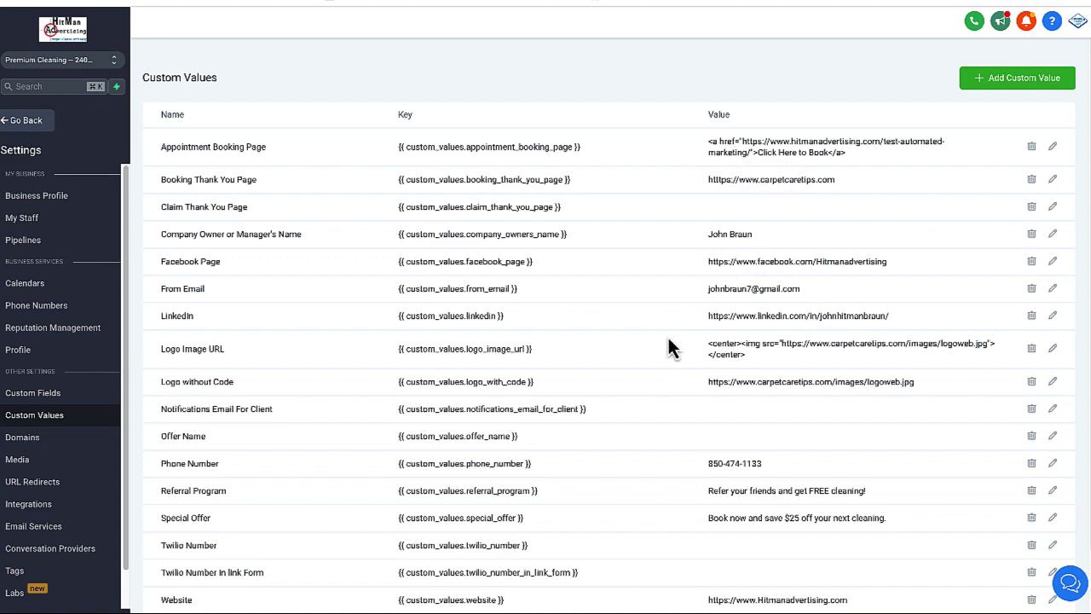
{"action": "scroll", "coordinate": [667, 335], "scroll_direction": "down", "scroll_amount": 1}
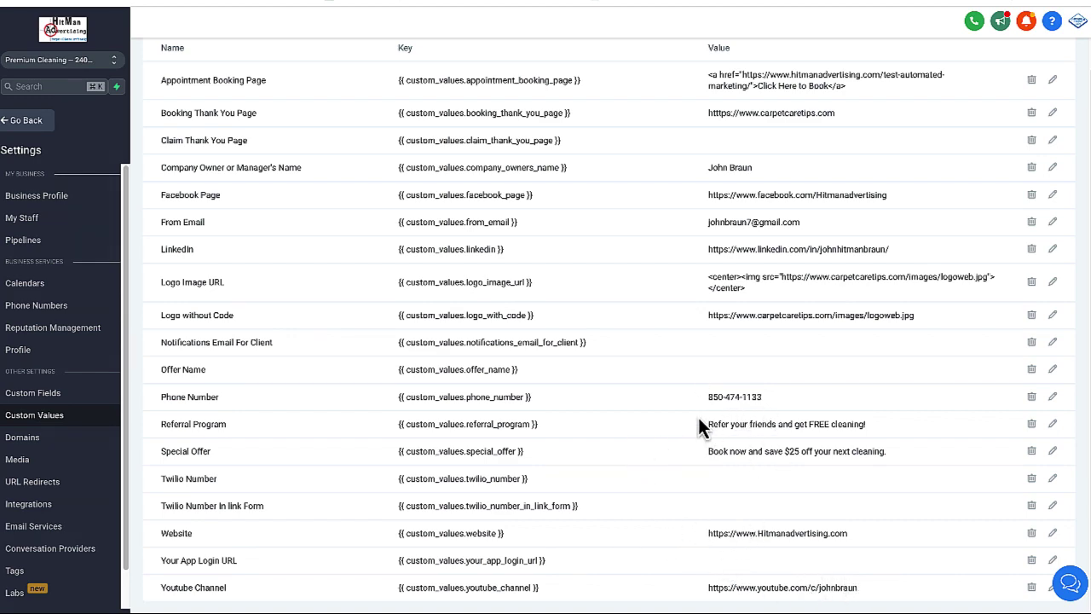
{"action": "scroll", "coordinate": [701, 416], "scroll_direction": "up", "scroll_amount": 1}
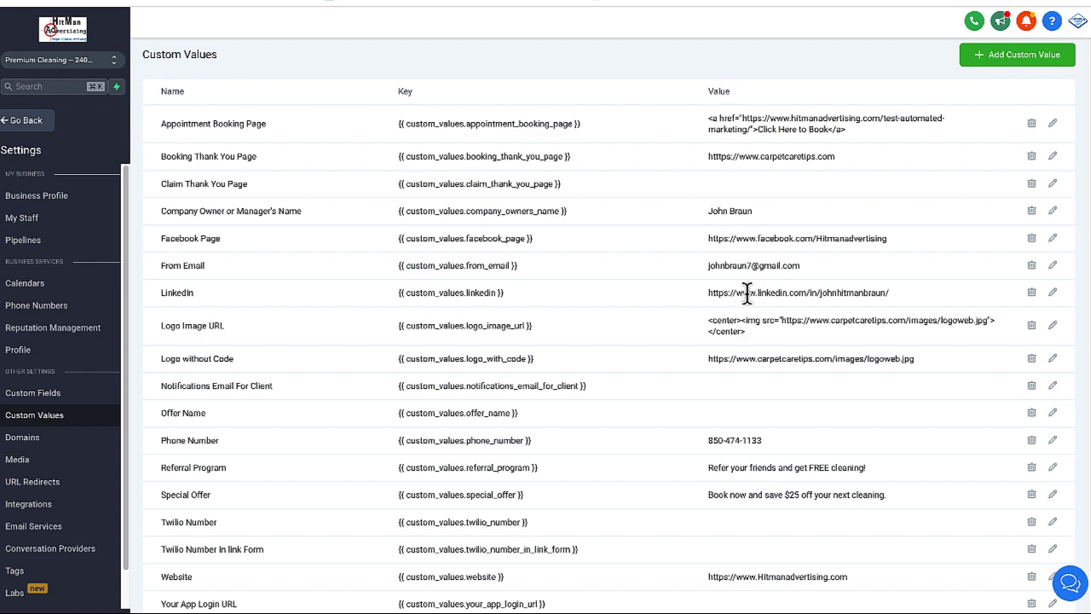
{"action": "scroll", "coordinate": [726, 312], "scroll_direction": "up", "scroll_amount": 1}
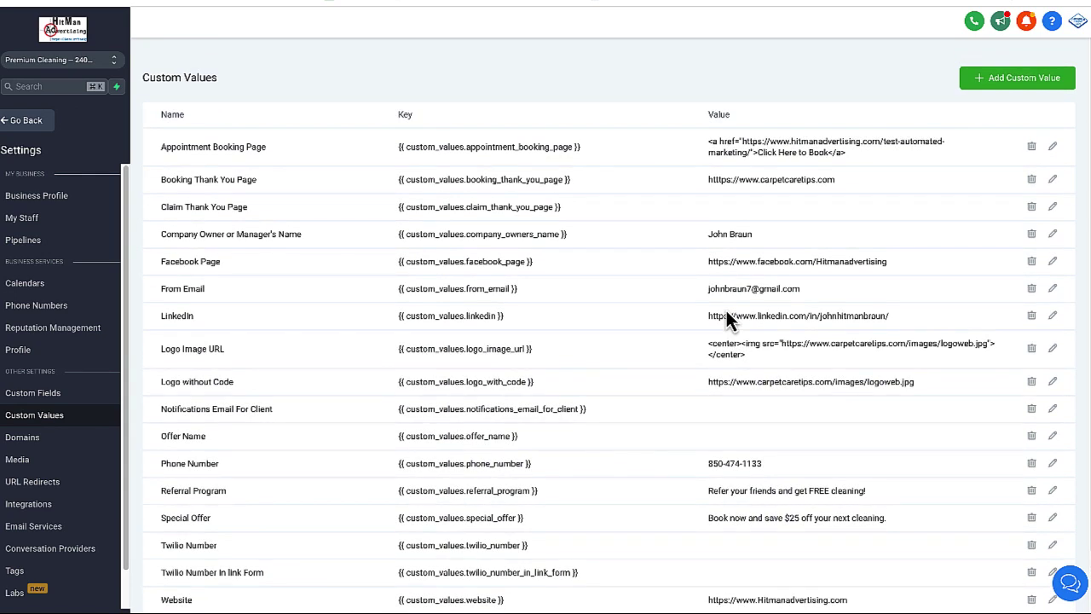